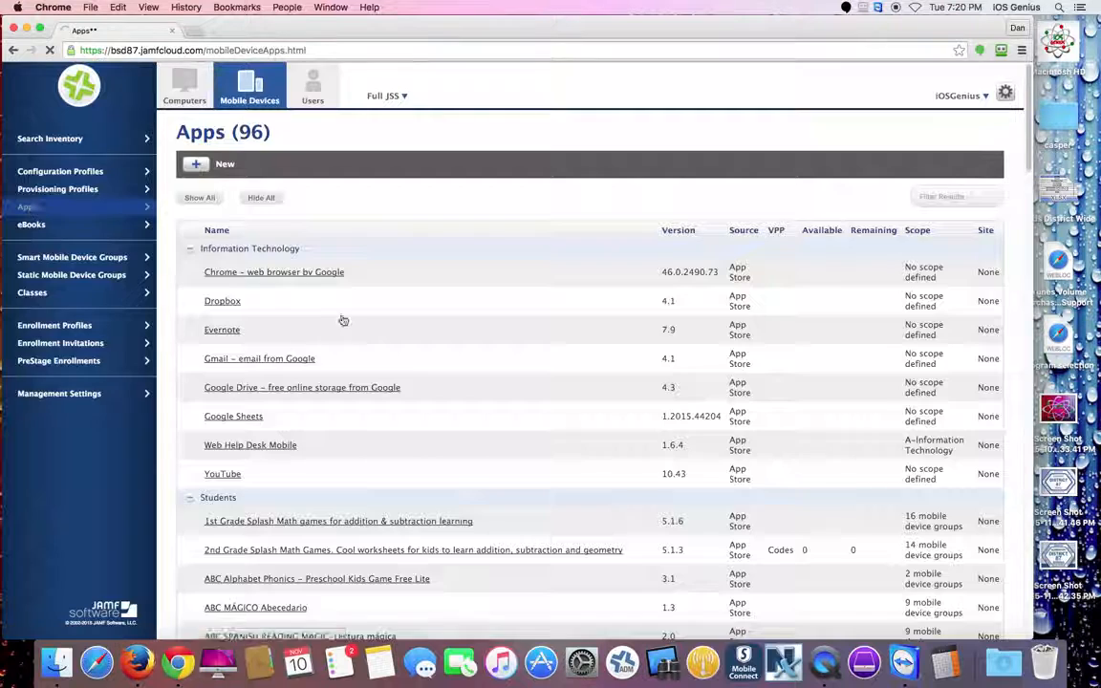
Look over the Apps list, and start adding a new mobile device app of the App Store app type
{"action": "scroll", "coordinate": [456, 432], "scroll_direction": "down", "scroll_amount": 15}
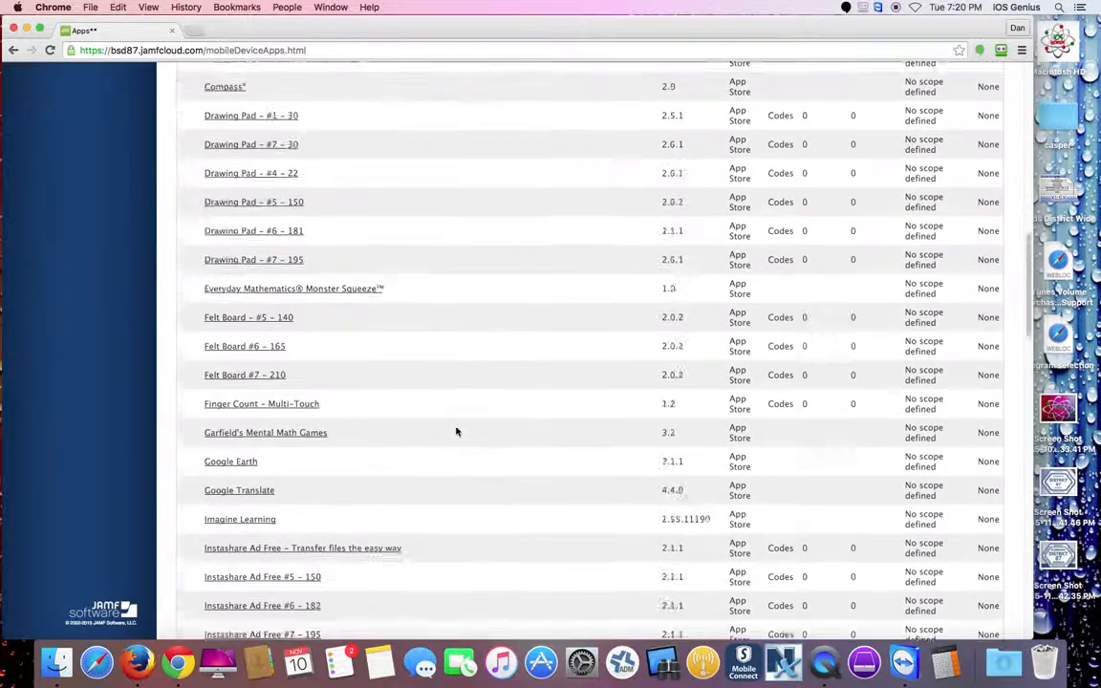
{"action": "scroll", "coordinate": [465, 465], "scroll_direction": "down", "scroll_amount": 15}
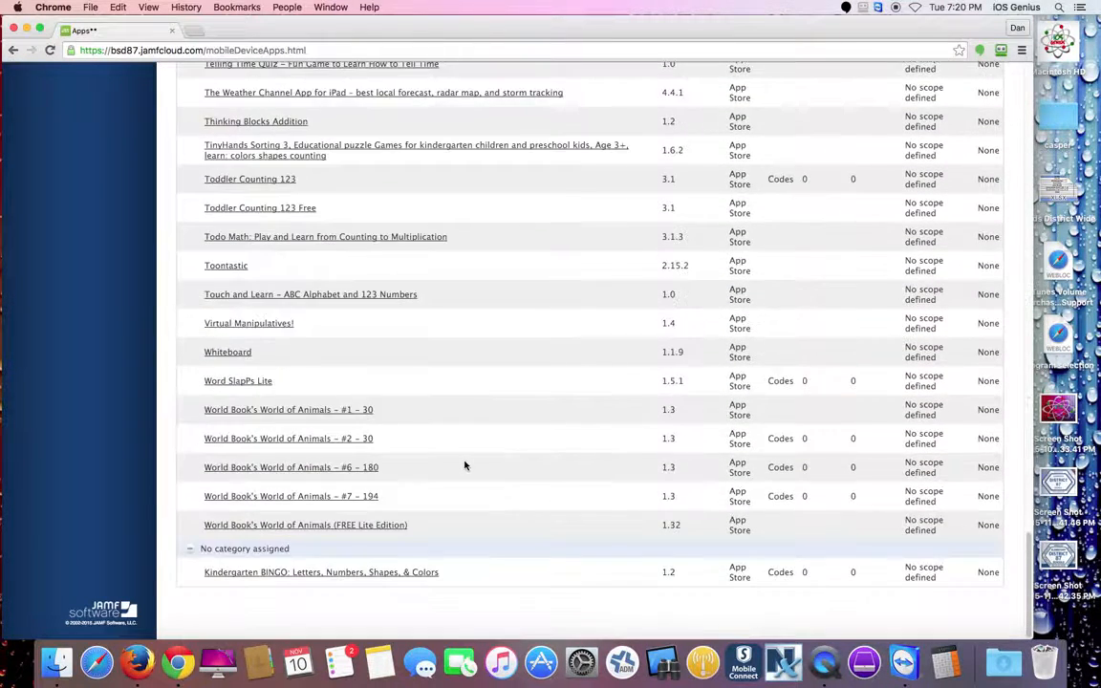
{"action": "scroll", "coordinate": [525, 445], "scroll_direction": "up", "scroll_amount": 20}
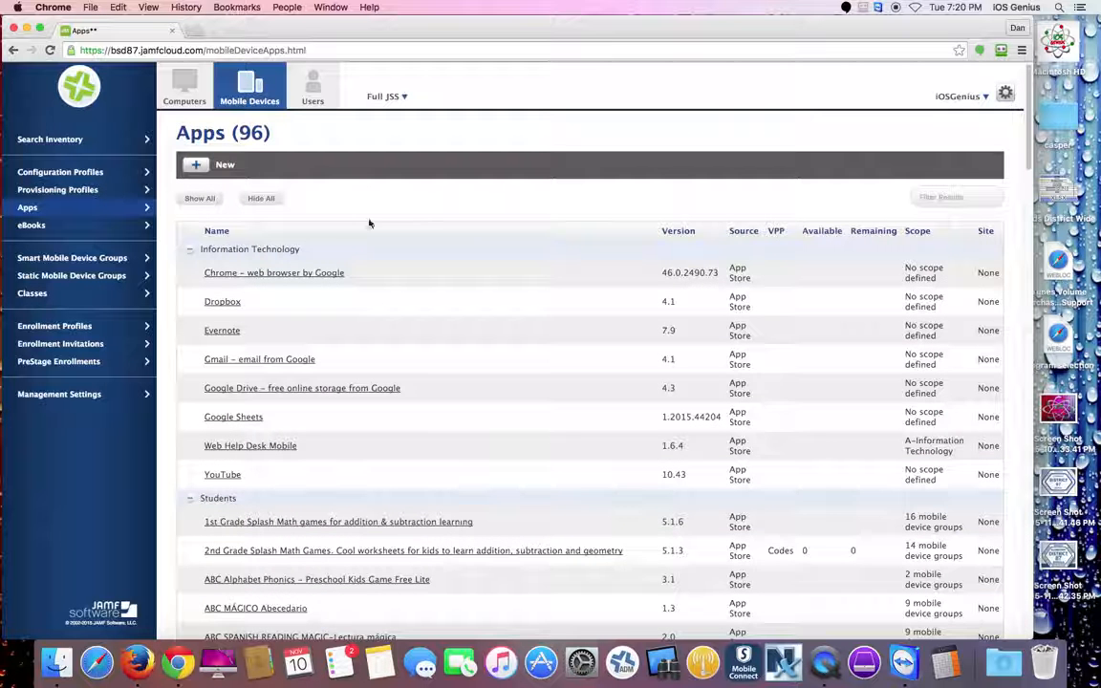
{"action": "left_click", "coordinate": [218, 164]}
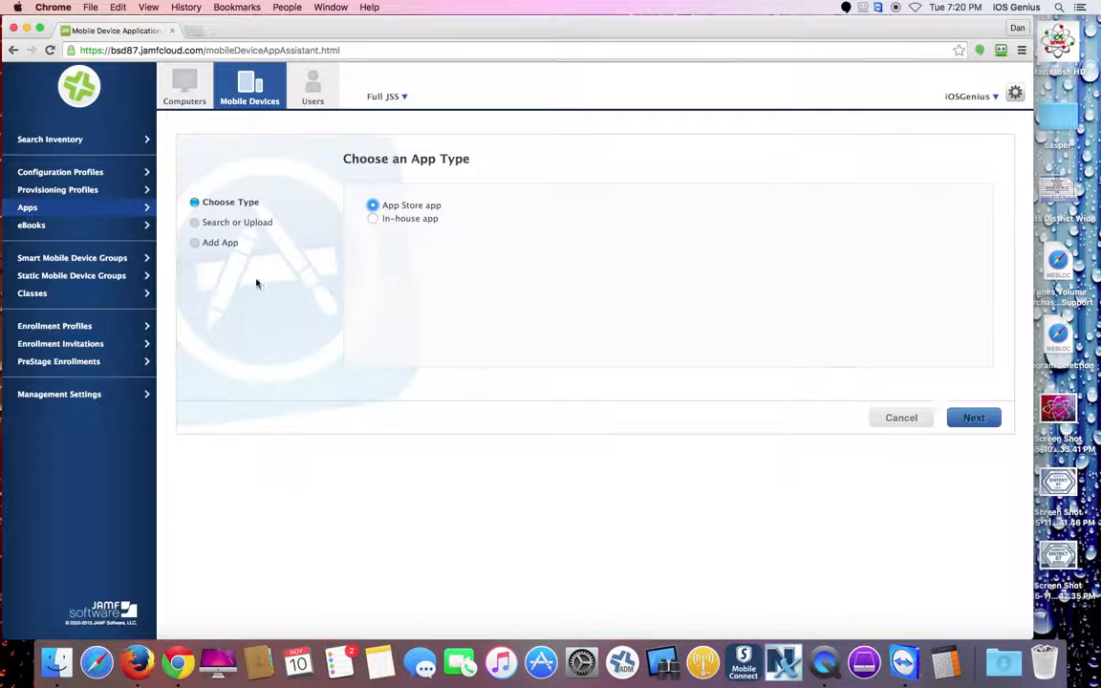
{"action": "left_click", "coordinate": [971, 418]}
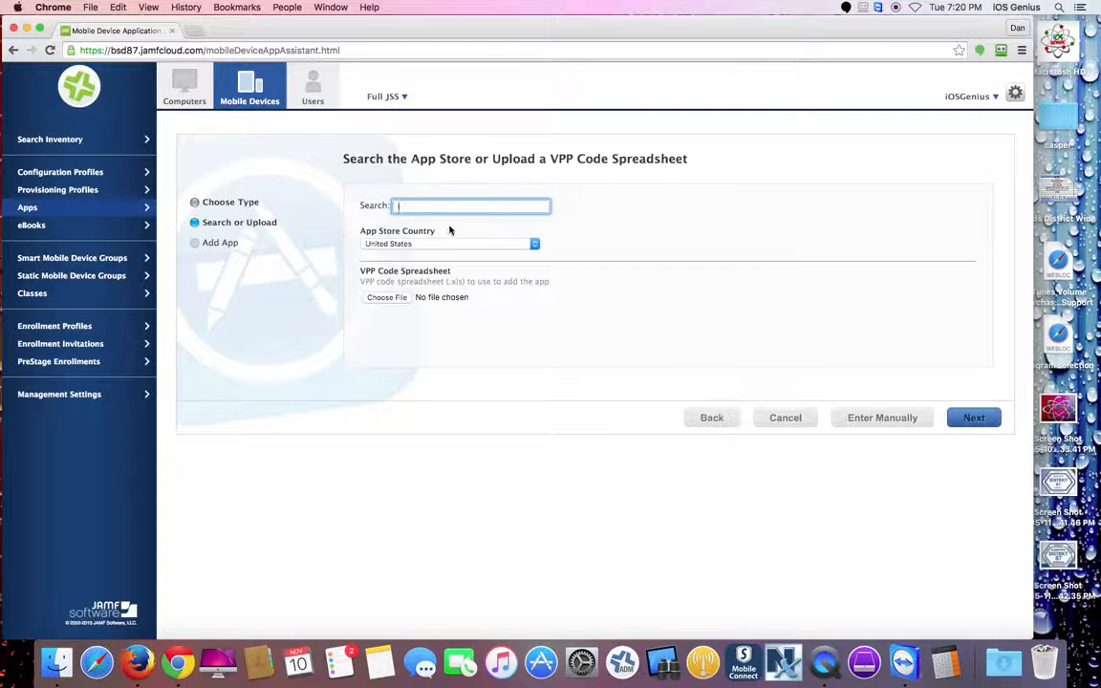
Search the United States App Store for "splash"
{"action": "type", "text": "ipak"}
{"action": "key", "text": "BackSpace"}
{"action": "key", "text": "BackSpace"}
{"action": "key", "text": "BackSpace"}
{"action": "type", "text": "s"}
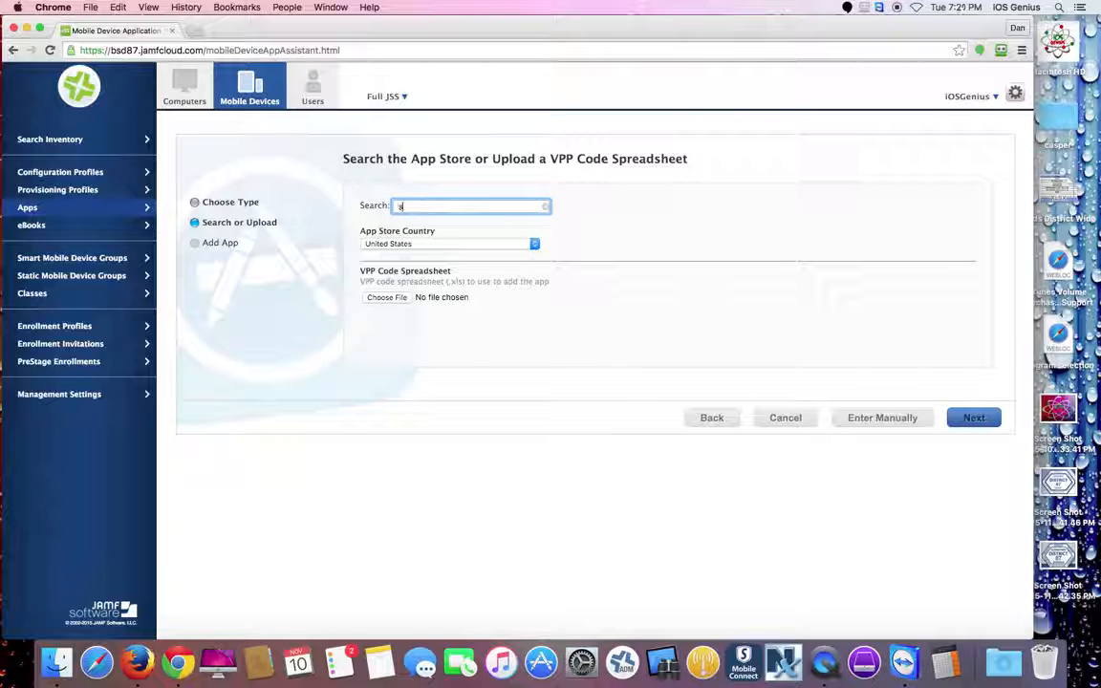
{"action": "type", "text": "plash"}
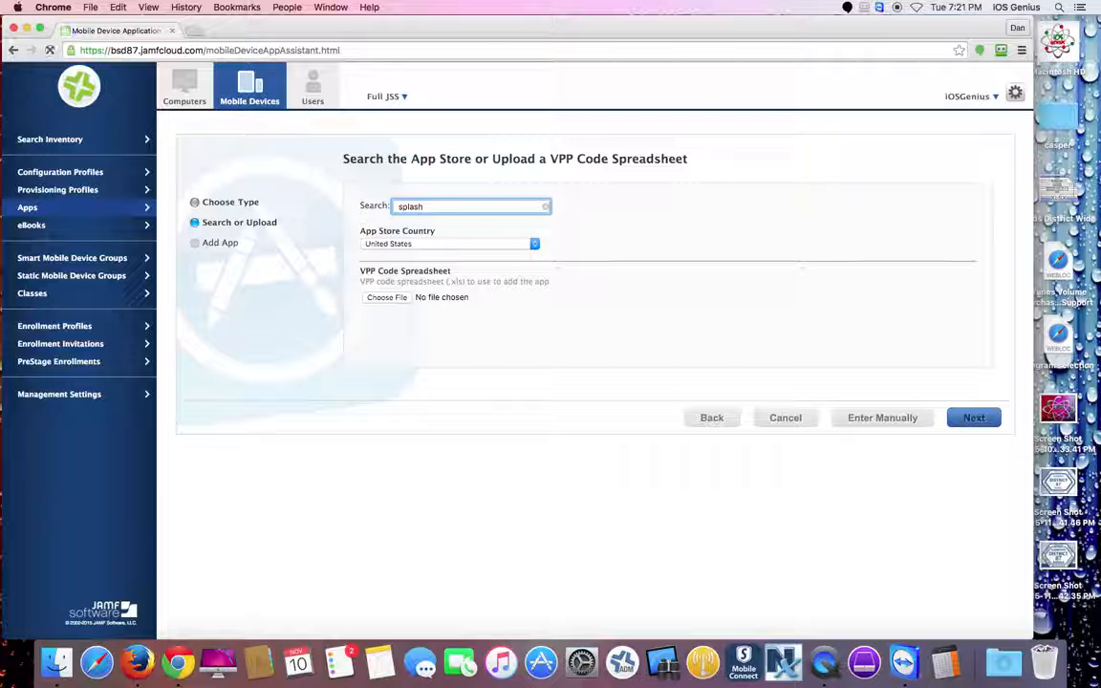
{"action": "left_click", "coordinate": [959, 422]}
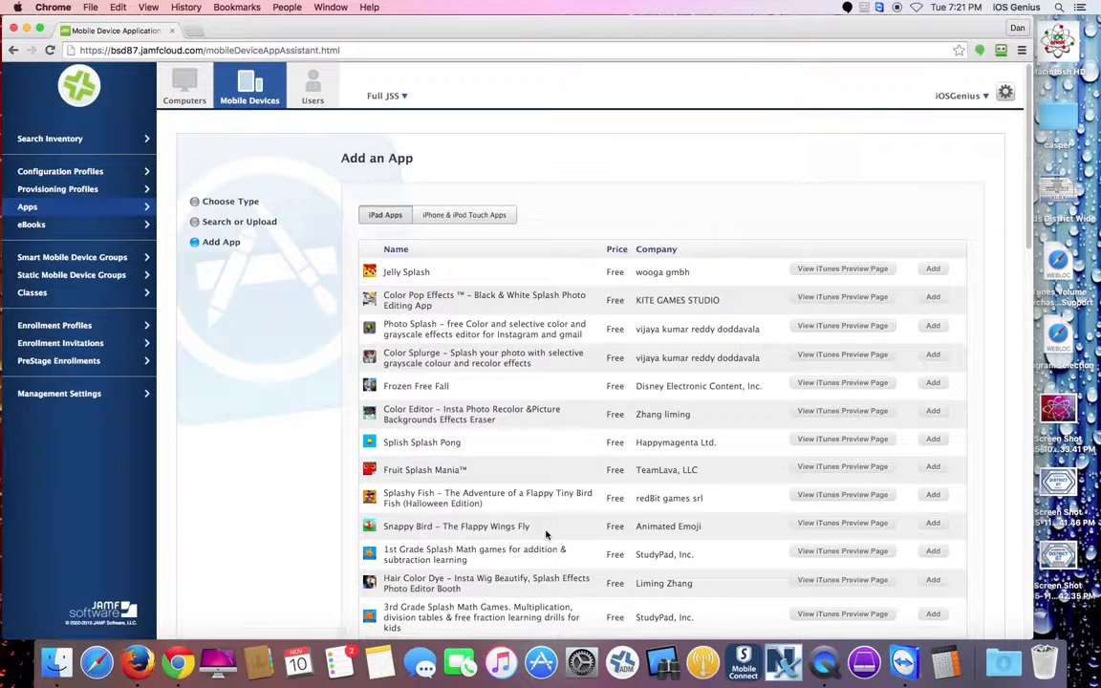
Add the Preschool and Kindergarten Learning Splash Math Games app by StudyPad, Inc. from the iPad app results
{"action": "scroll", "coordinate": [544, 531], "scroll_direction": "down", "scroll_amount": 4}
{"action": "scroll", "coordinate": [547, 535], "scroll_direction": "down", "scroll_amount": 3}
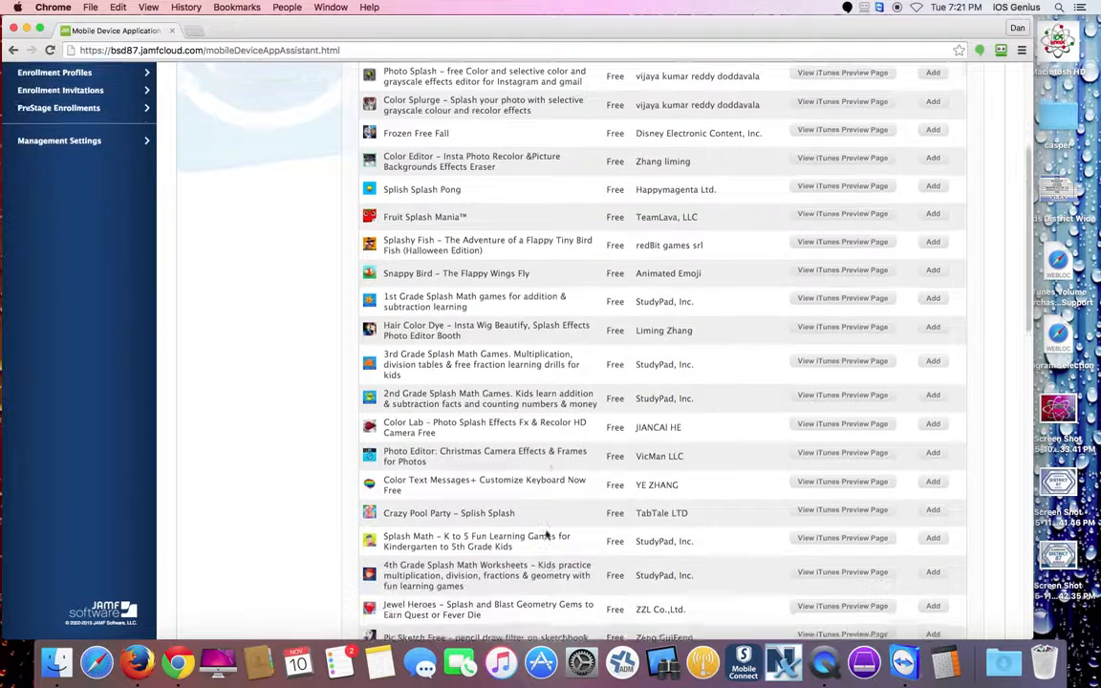
{"action": "scroll", "coordinate": [546, 535], "scroll_direction": "down", "scroll_amount": 8}
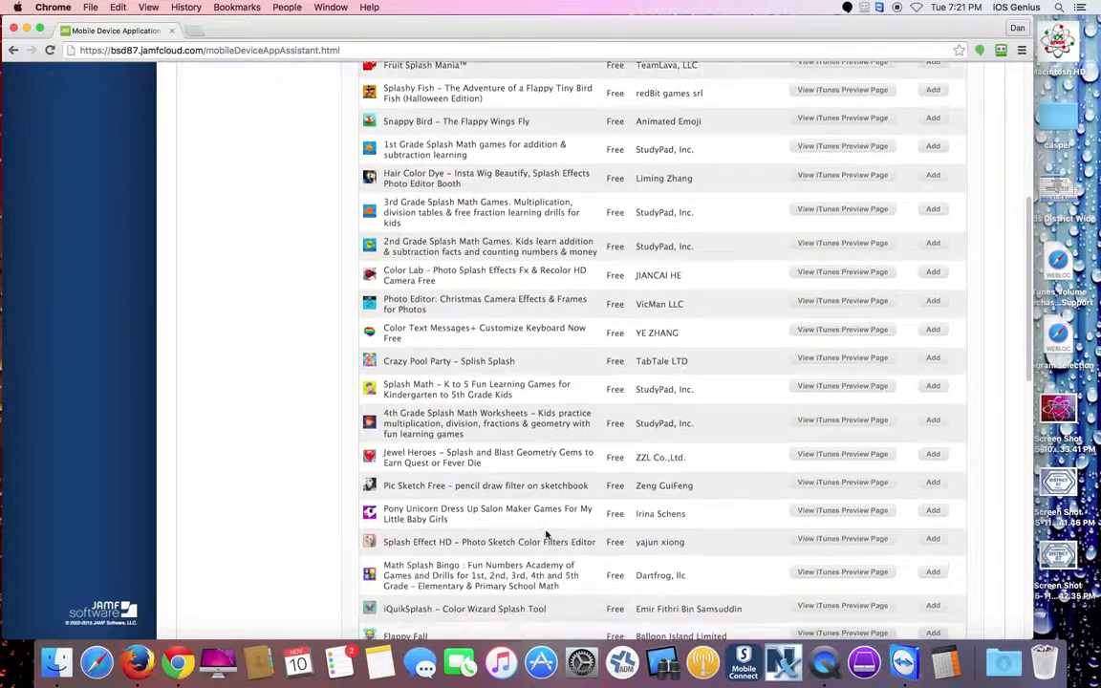
{"action": "scroll", "coordinate": [547, 533], "scroll_direction": "down", "scroll_amount": 1}
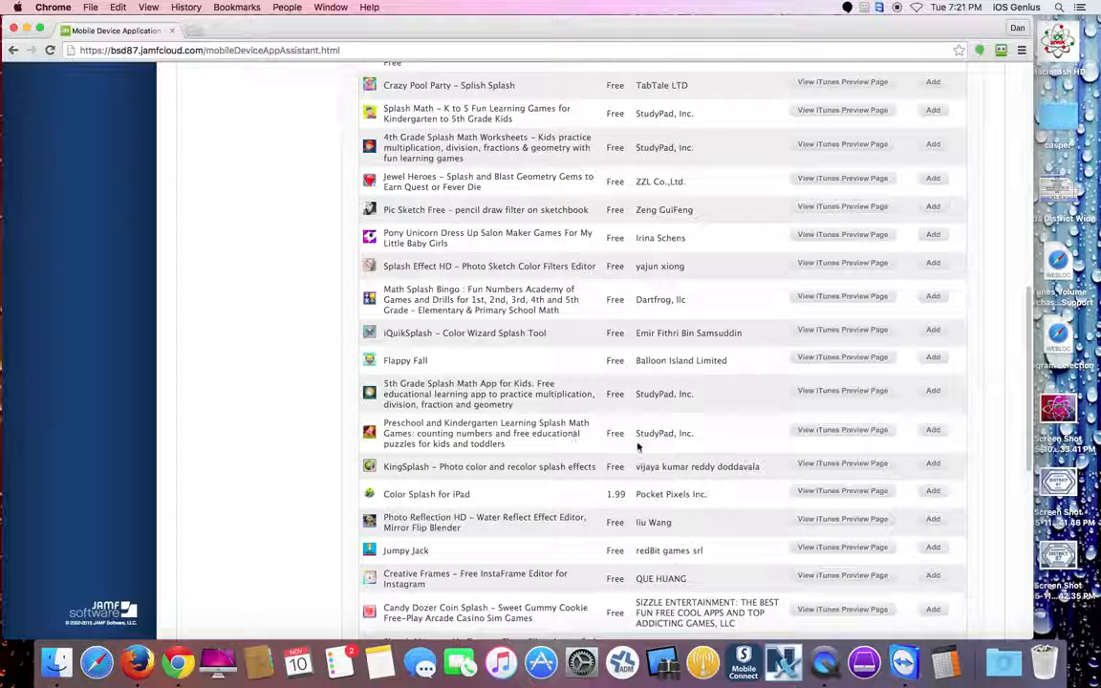
{"action": "left_click", "coordinate": [934, 432]}
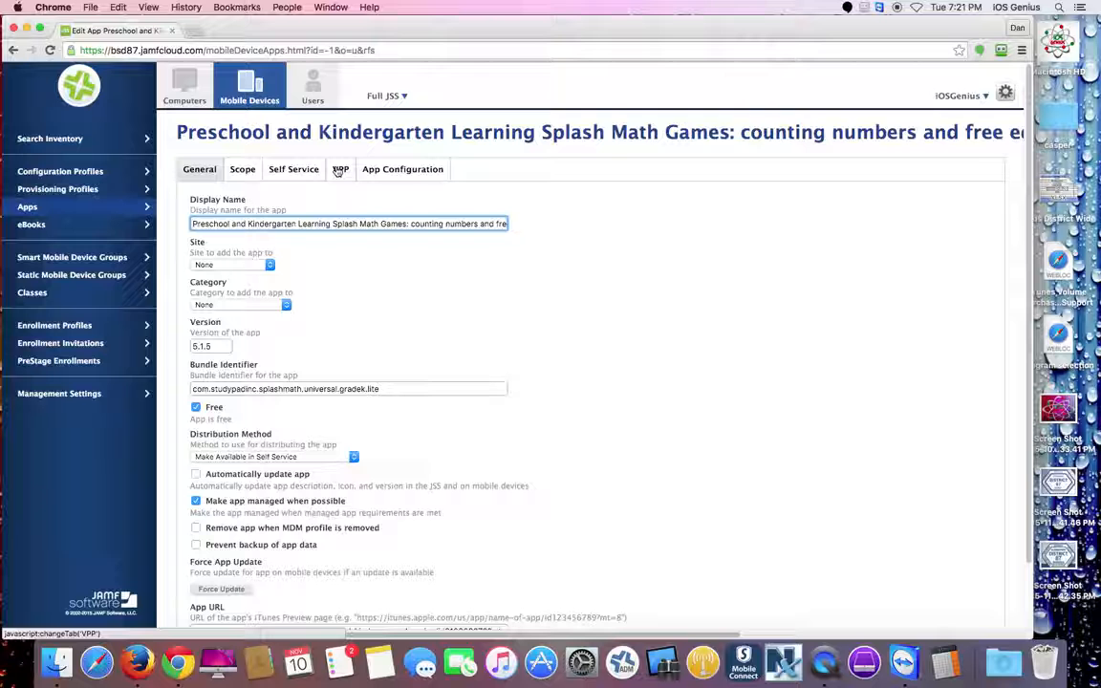
Enable assigning VPP content to devices for the app, with Facilitator #4 as the VPP account
{"action": "left_click", "coordinate": [339, 170]}
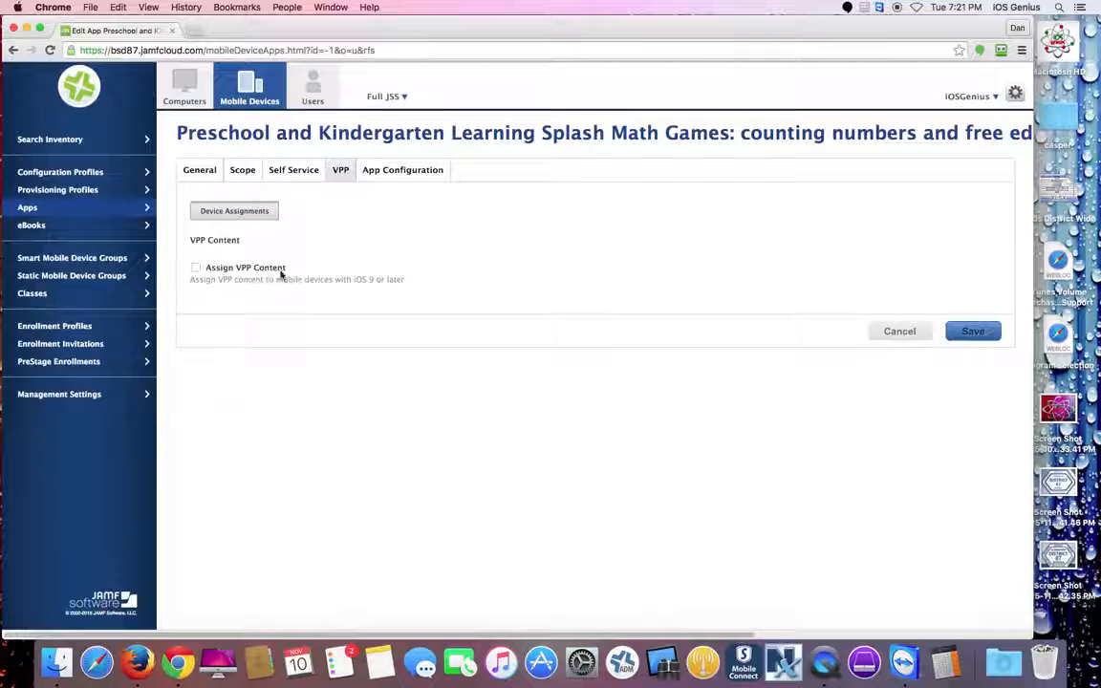
{"action": "left_click", "coordinate": [196, 268]}
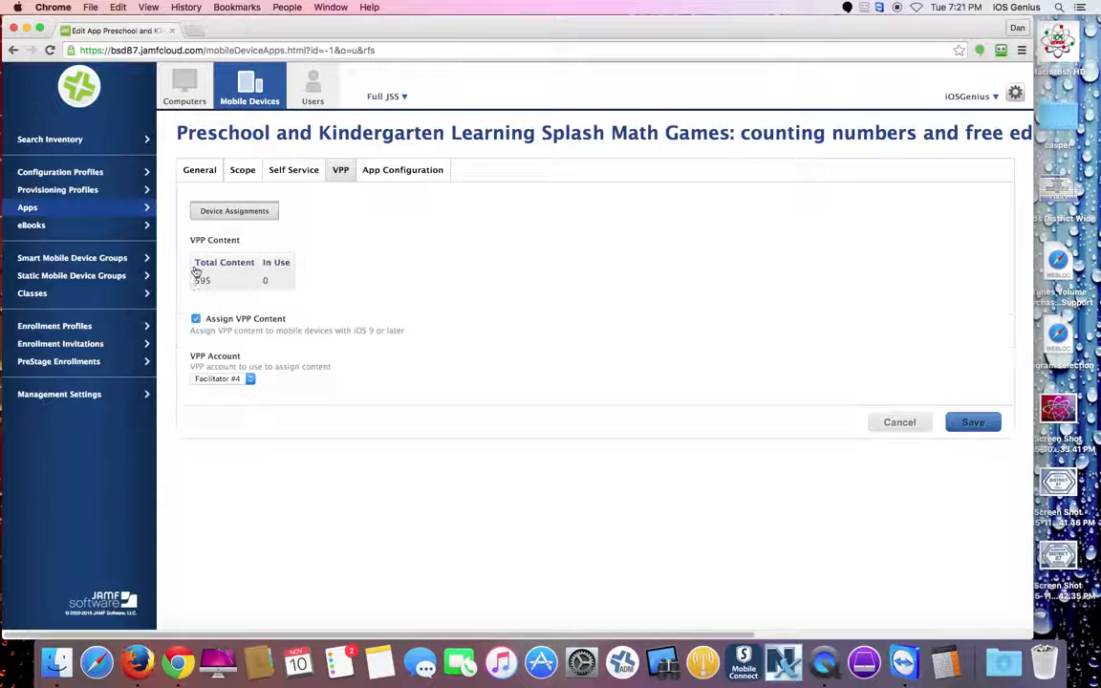
{"action": "double_click", "coordinate": [204, 281]}
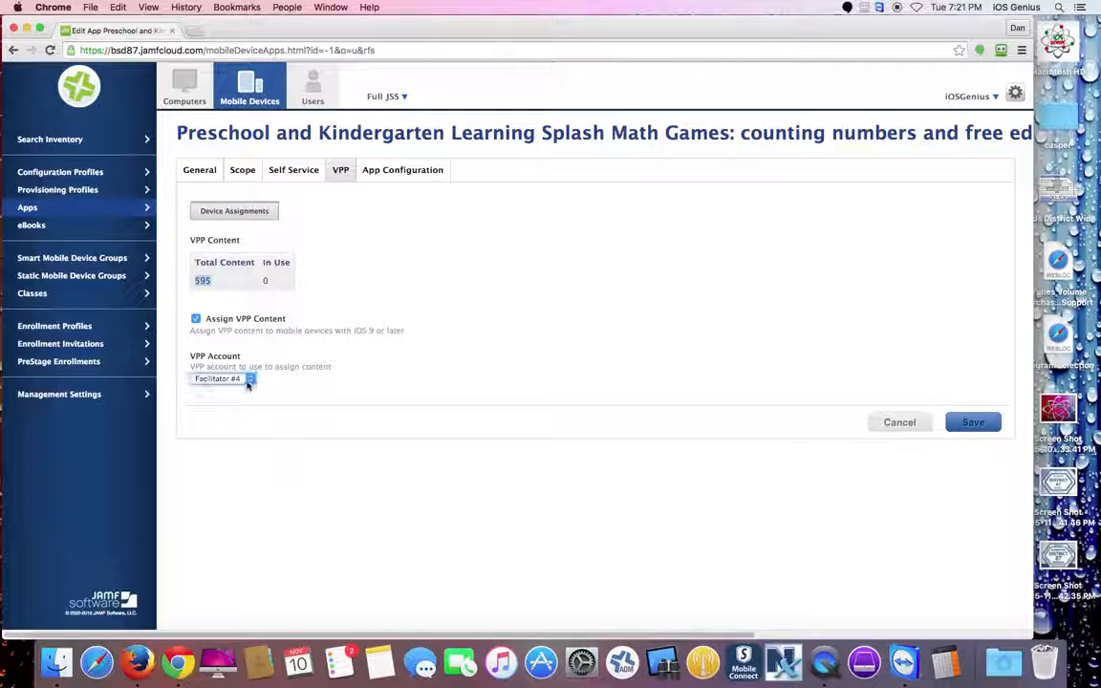
{"action": "left_click", "coordinate": [212, 379]}
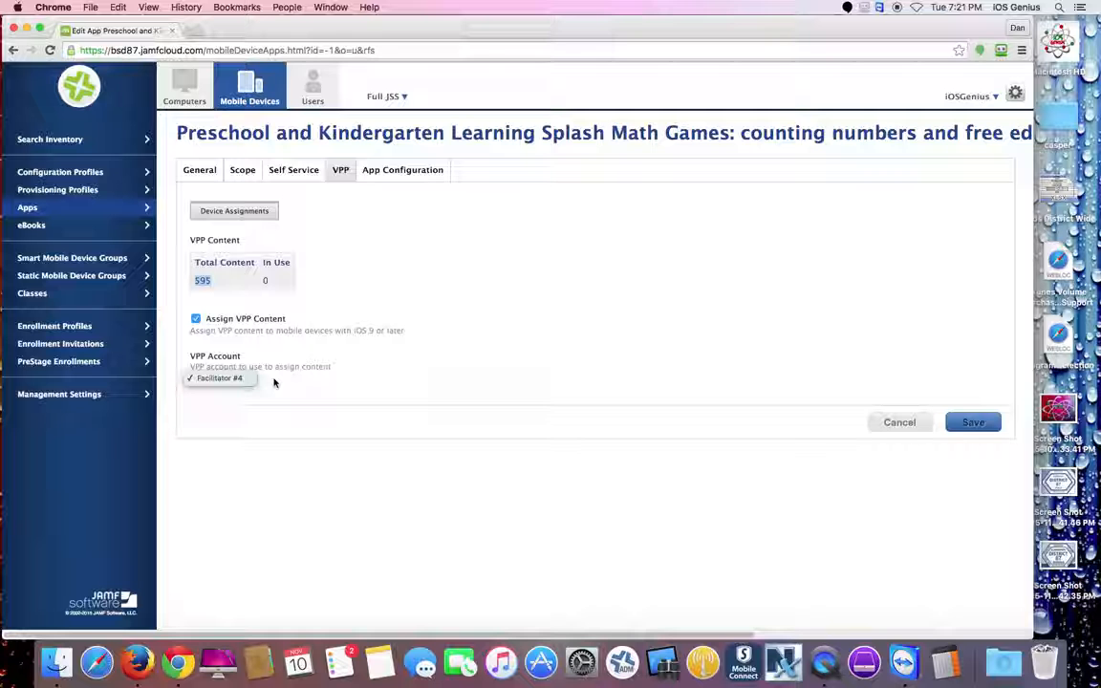
{"action": "left_click", "coordinate": [199, 174]}
Set the app's category to Students in its general settings
{"action": "left_click", "coordinate": [201, 172]}
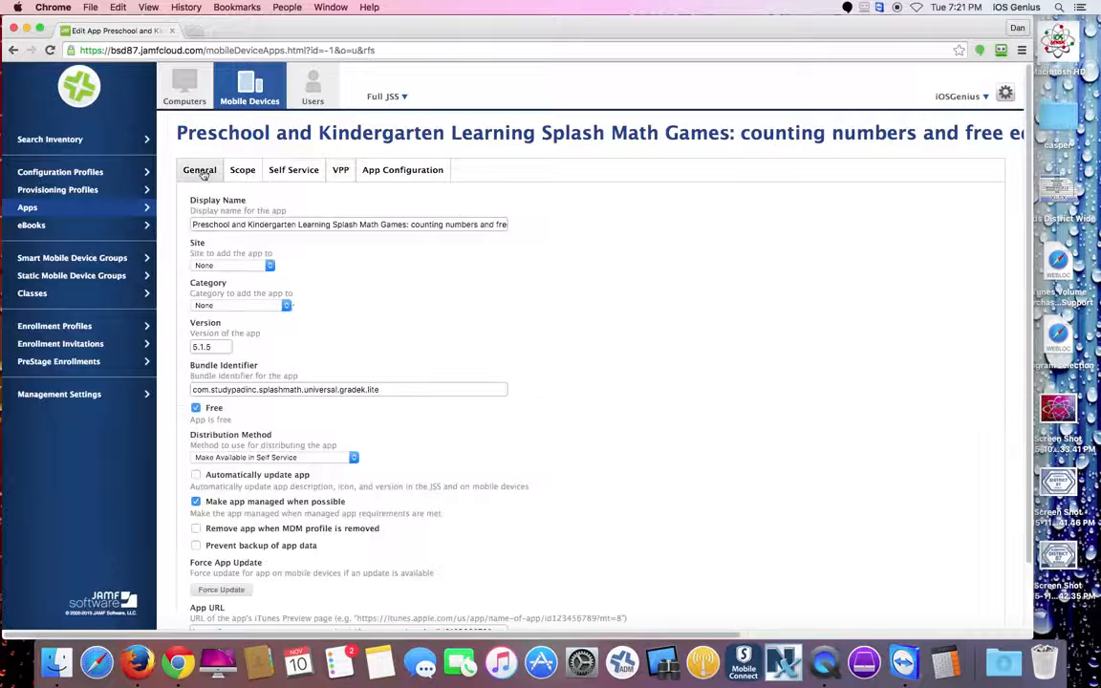
{"action": "left_click", "coordinate": [239, 305]}
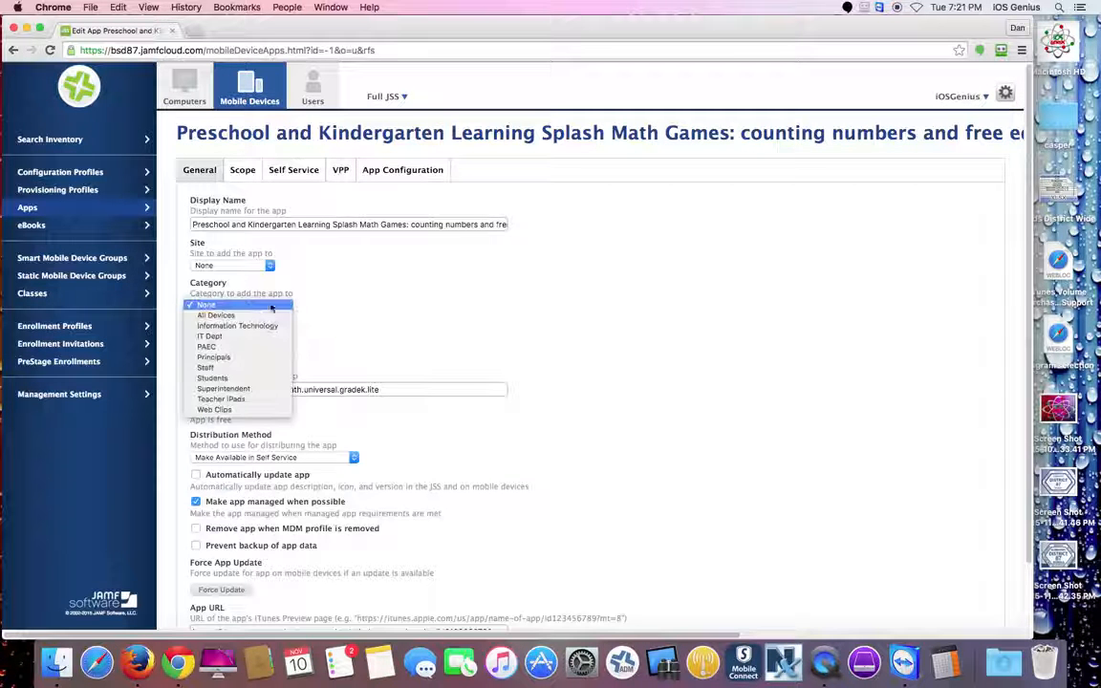
{"action": "left_click", "coordinate": [214, 377]}
Set distribution to Install Automatically/Prompt Users to Install, with automatic app updates and removal when the MDM profile is removed
{"action": "scroll", "coordinate": [617, 458], "scroll_direction": "down", "scroll_amount": 2}
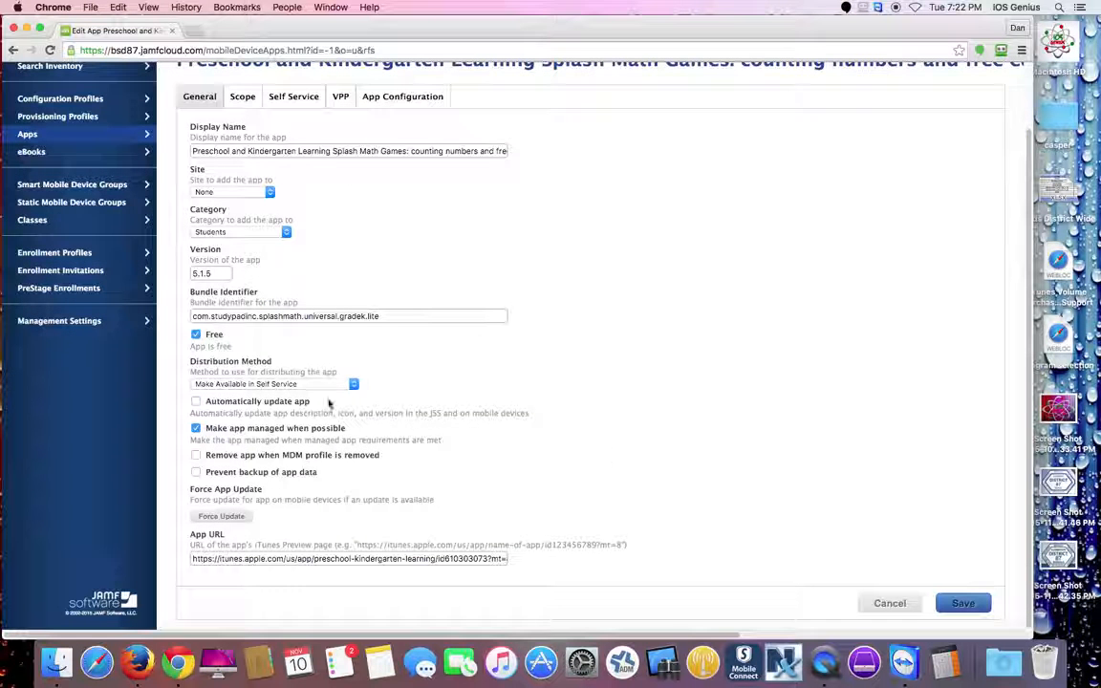
{"action": "left_click", "coordinate": [287, 383]}
{"action": "left_click", "coordinate": [248, 374]}
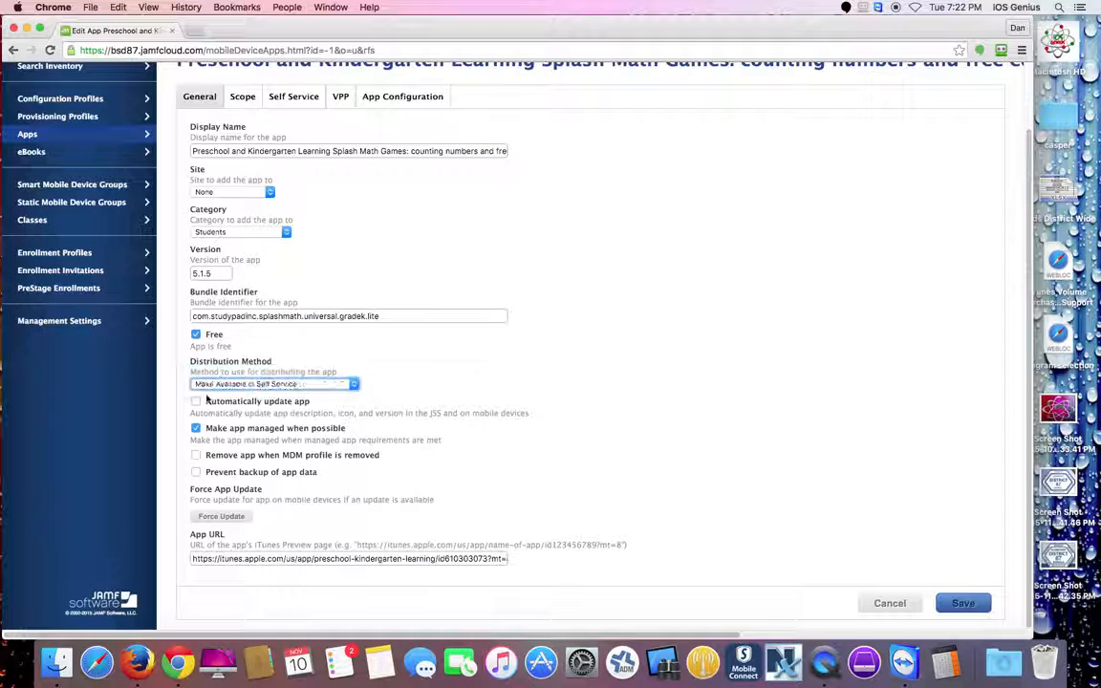
{"action": "left_click", "coordinate": [196, 401]}
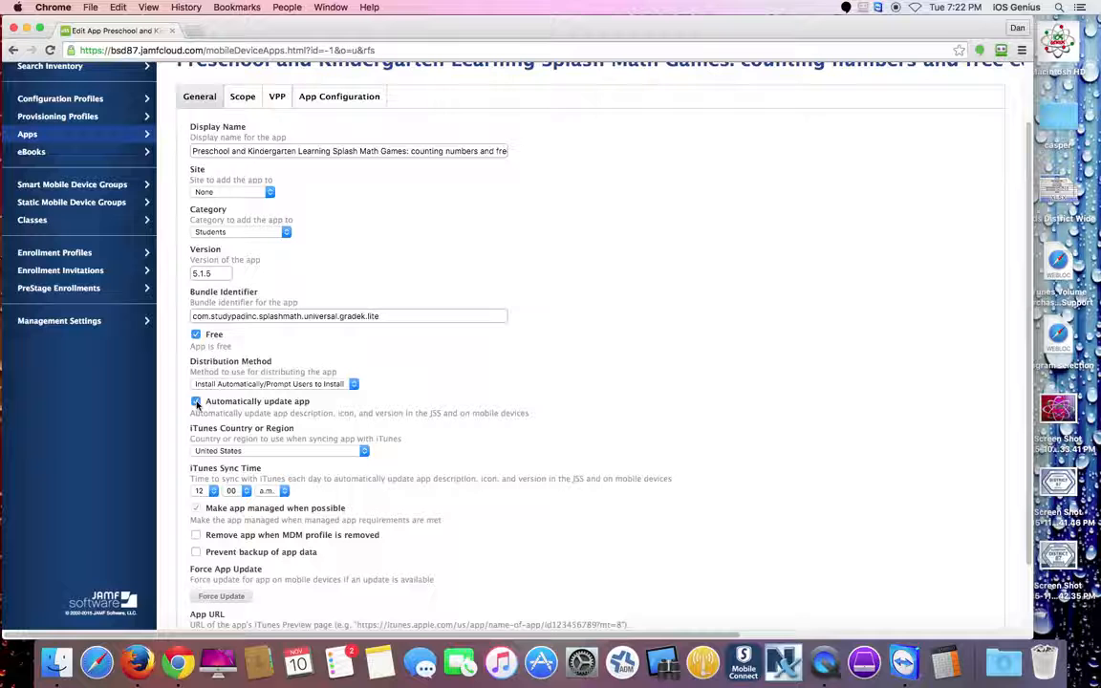
{"action": "left_click", "coordinate": [196, 535]}
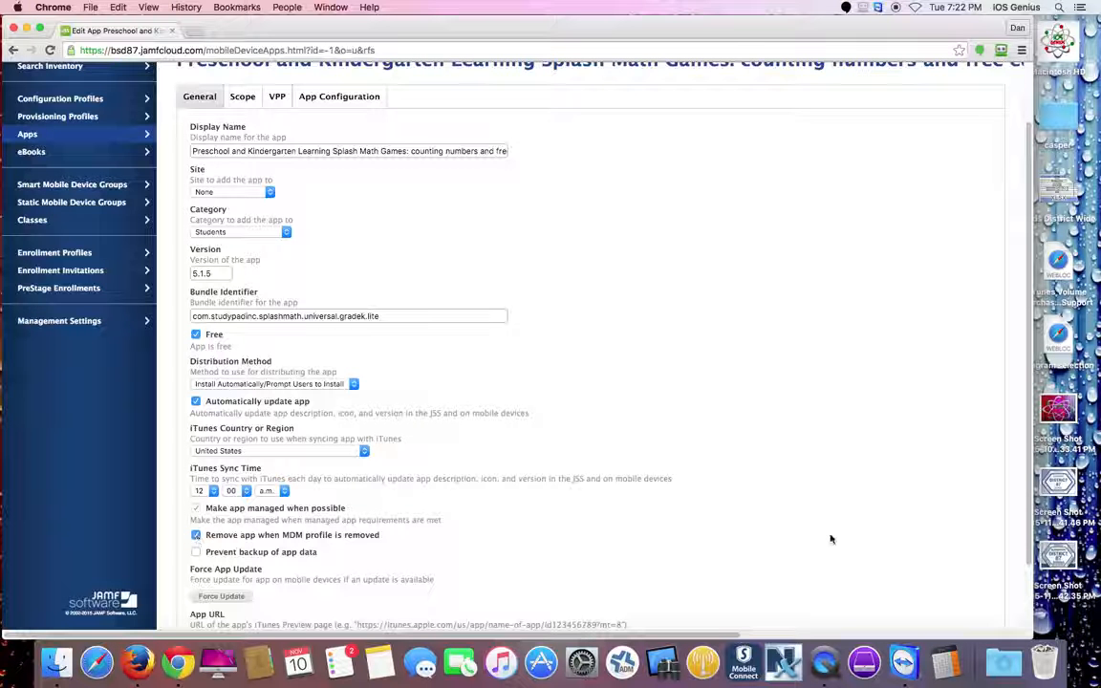
Review the app's total VPP content, save the new app, and return to the Apps list
{"action": "scroll", "coordinate": [683, 509], "scroll_direction": "down", "scroll_amount": 2}
{"action": "scroll", "coordinate": [843, 467], "scroll_direction": "up", "scroll_amount": 4}
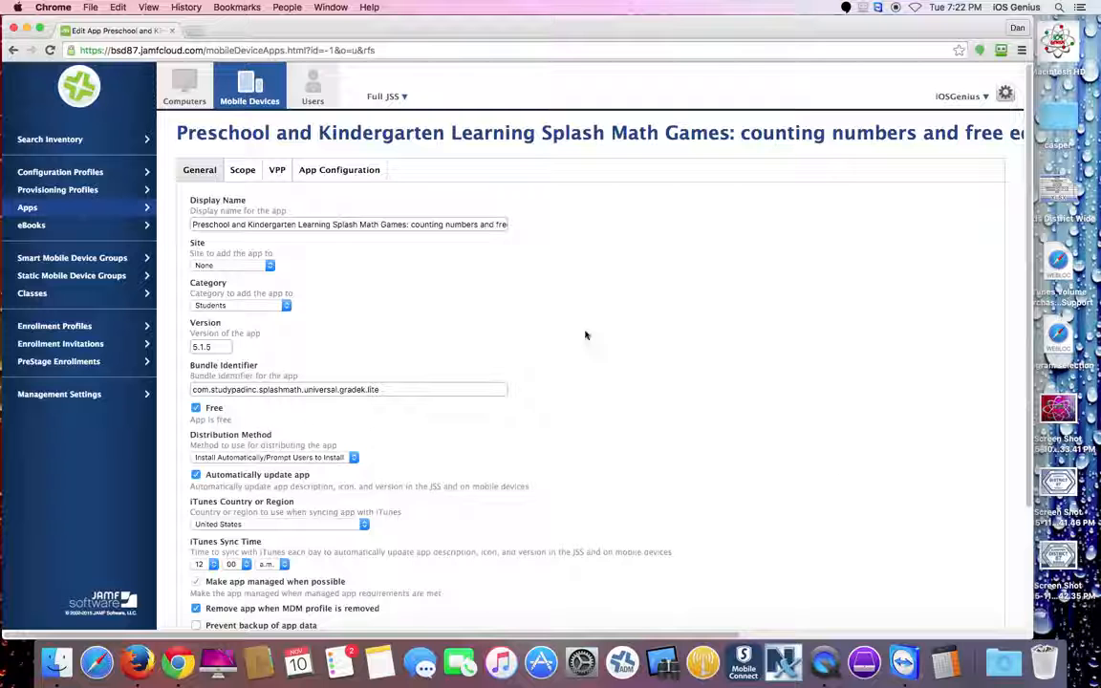
{"action": "left_click", "coordinate": [277, 170]}
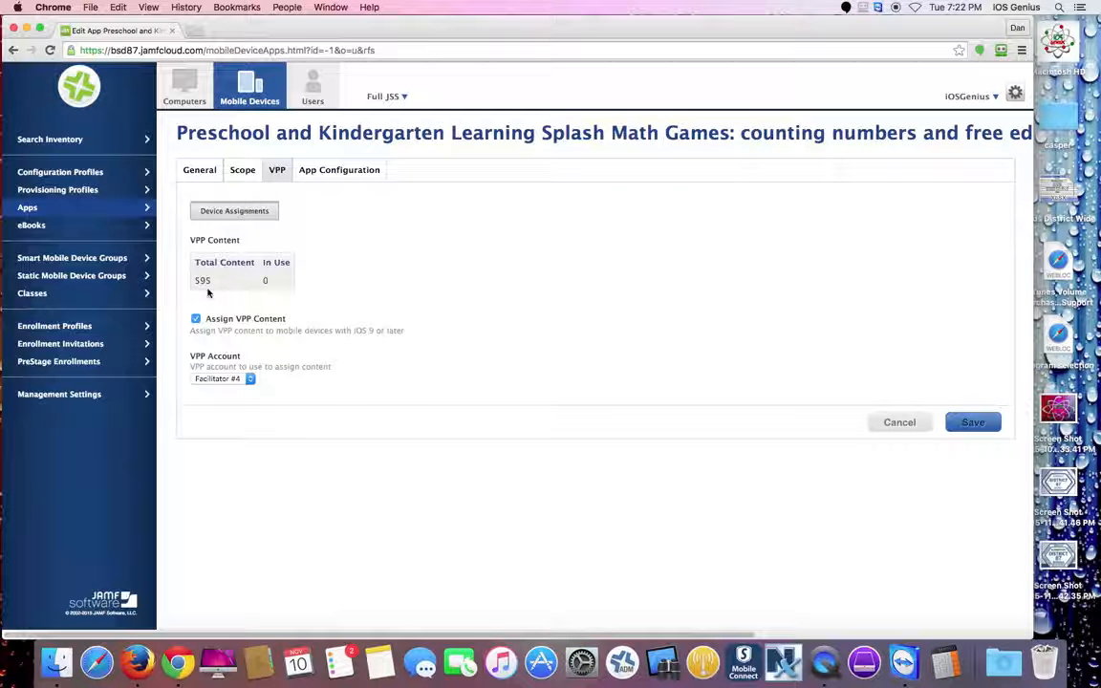
{"action": "left_click_drag", "start_coordinate": [212, 283], "coordinate": [193, 278]}
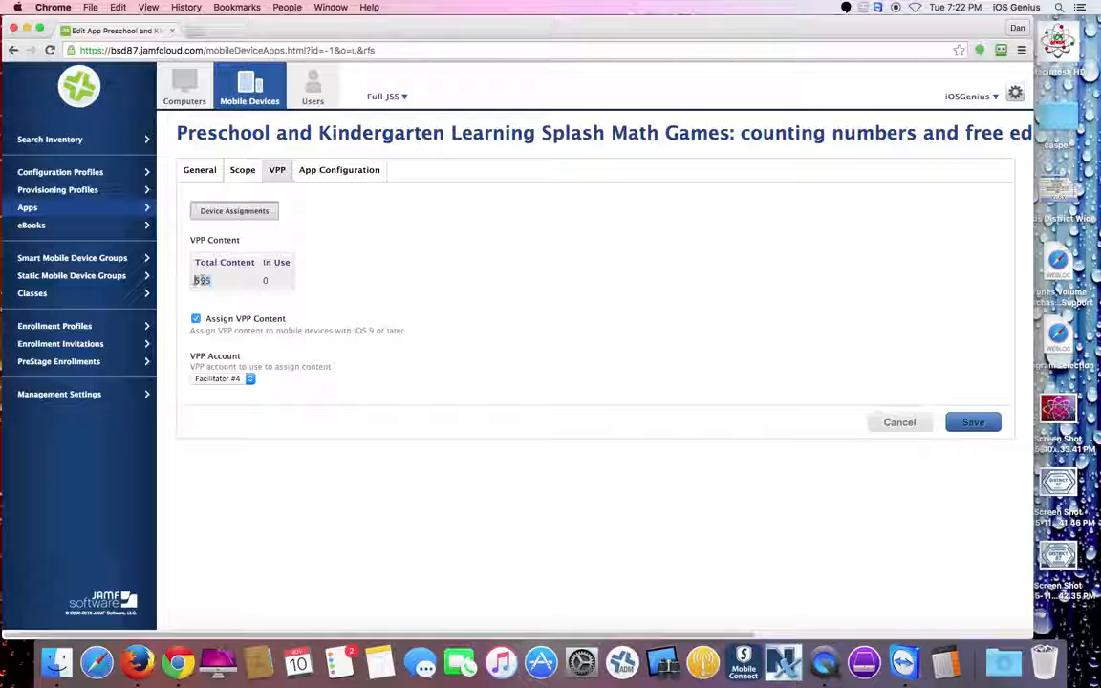
{"action": "left_click", "coordinate": [203, 281]}
{"action": "double_click", "coordinate": [202, 281]}
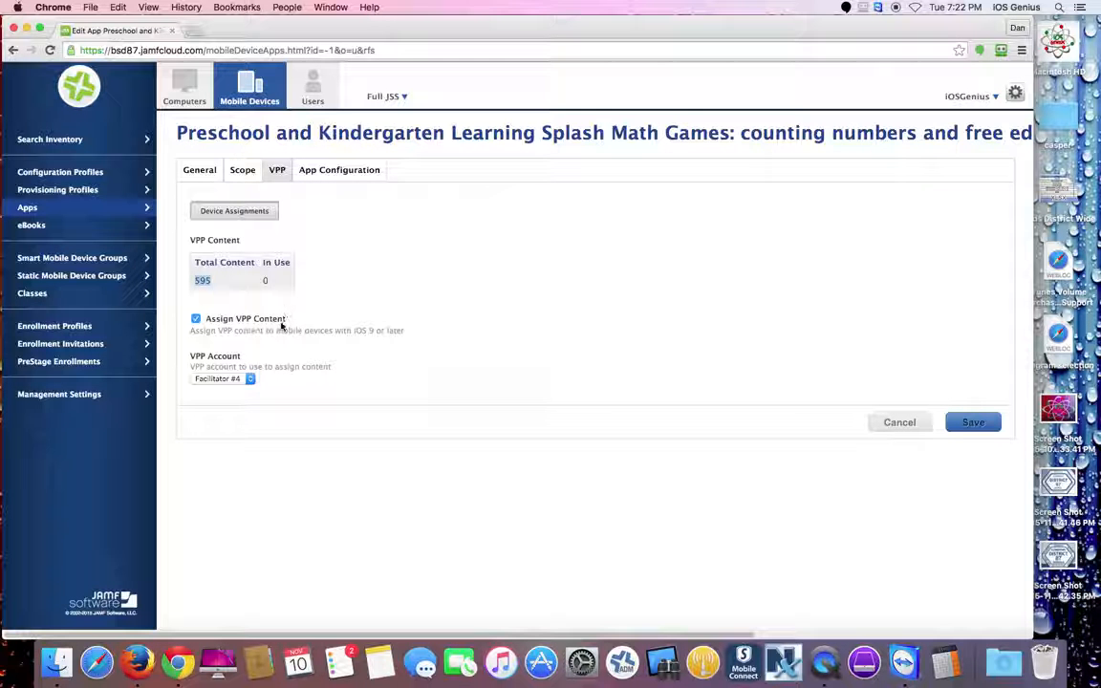
{"action": "left_click", "coordinate": [967, 430]}
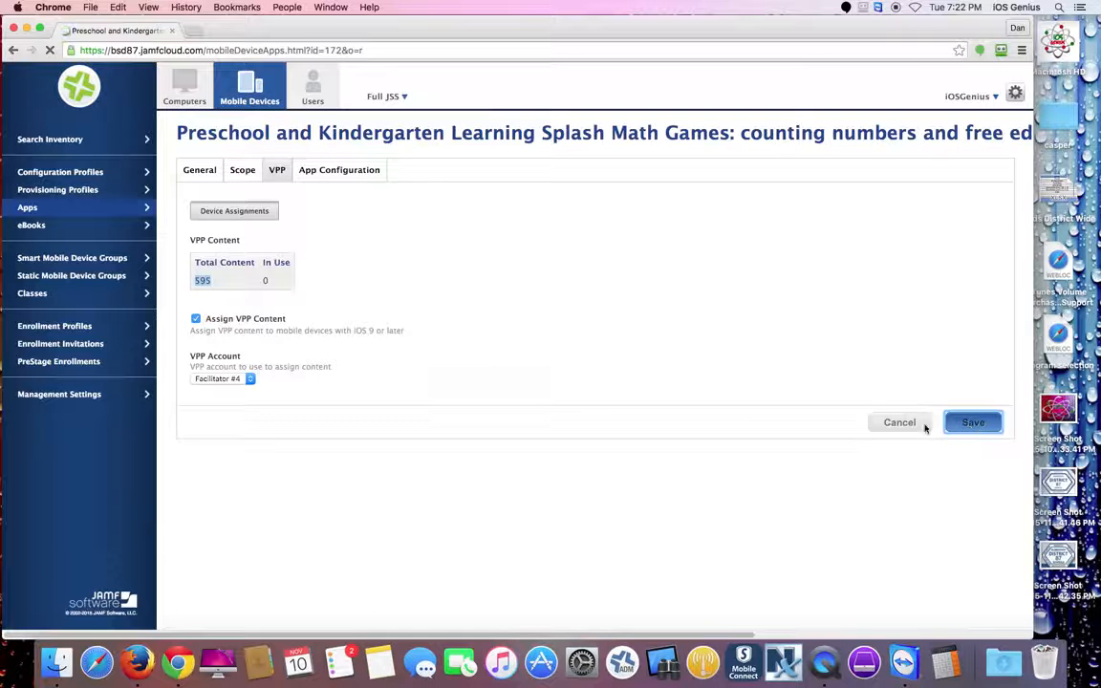
{"action": "left_click", "coordinate": [757, 424]}
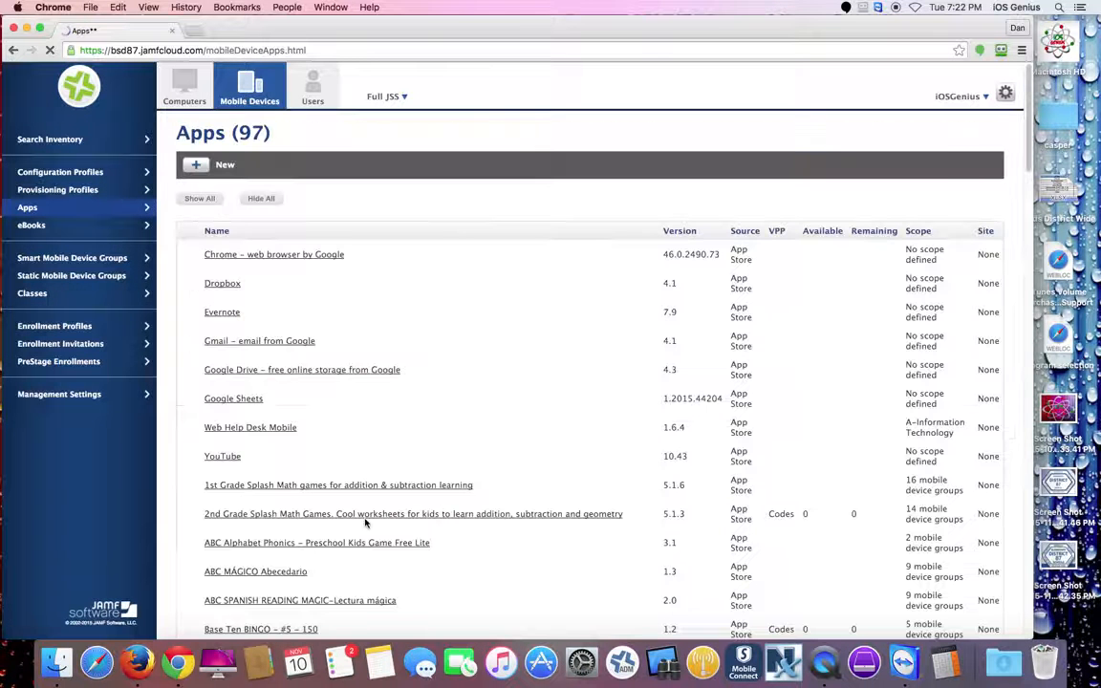
Examine the Students category in the Apps list for the newly added Preschool and Kindergarten Splash Math app
{"action": "scroll", "coordinate": [364, 522], "scroll_direction": "down", "scroll_amount": 12}
{"action": "scroll", "coordinate": [364, 522], "scroll_direction": "up", "scroll_amount": 10}
{"action": "scroll", "coordinate": [364, 522], "scroll_direction": "up", "scroll_amount": 5}
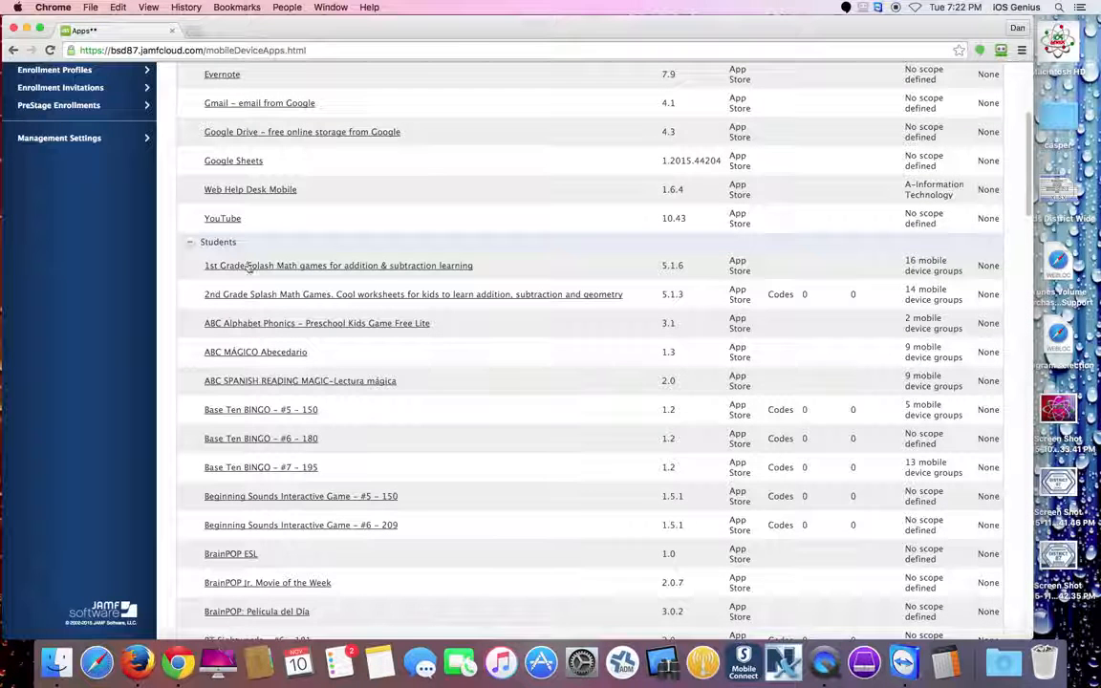
{"action": "left_click", "coordinate": [190, 242]}
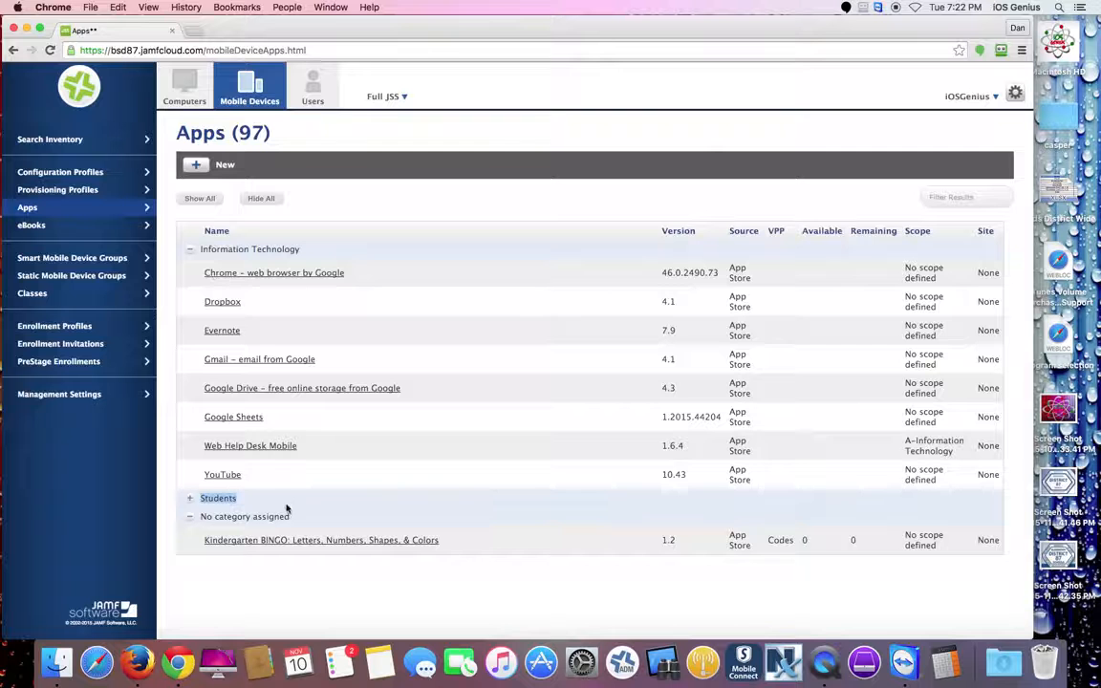
{"action": "left_click", "coordinate": [190, 498]}
{"action": "scroll", "coordinate": [278, 523], "scroll_direction": "down", "scroll_amount": 10}
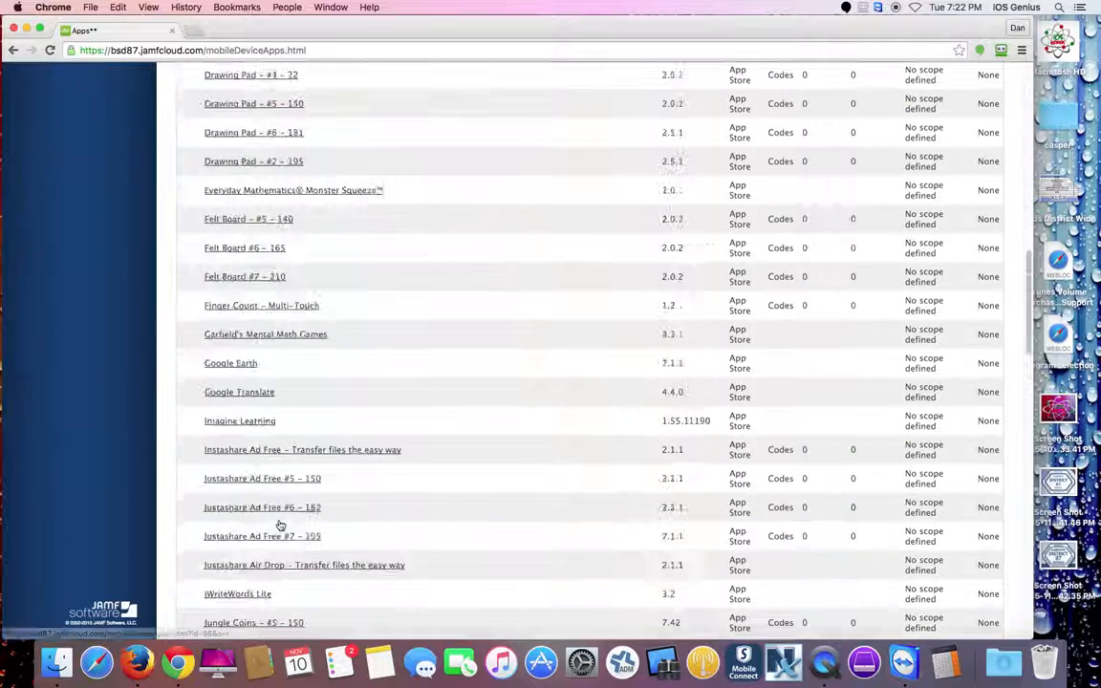
{"action": "scroll", "coordinate": [279, 524], "scroll_direction": "down", "scroll_amount": 5}
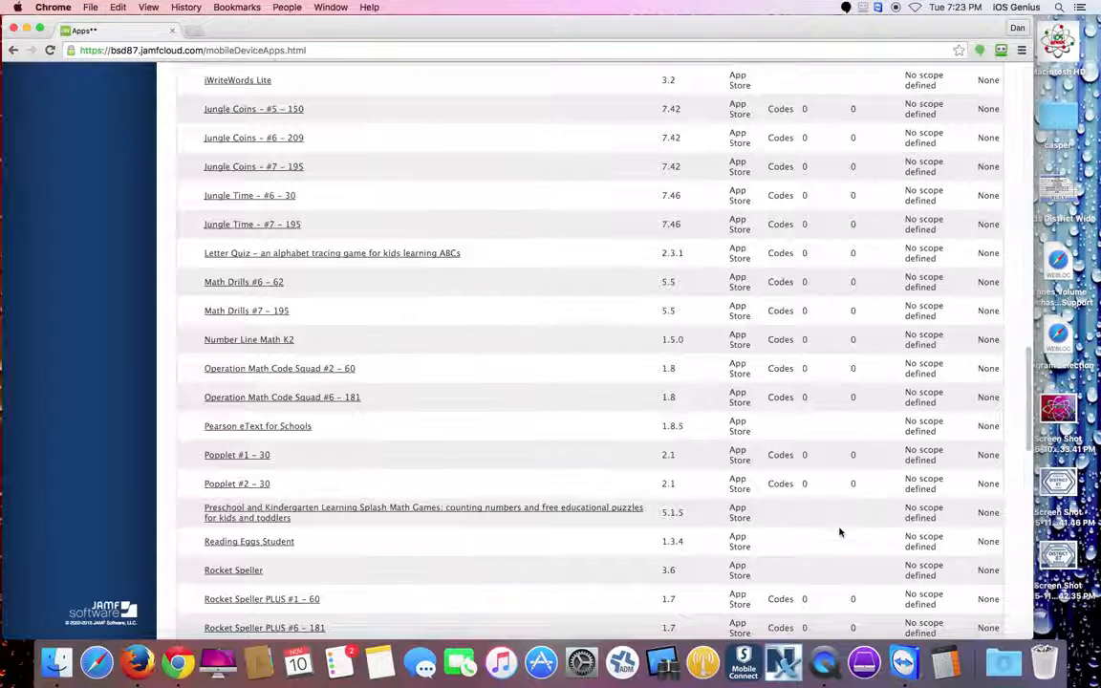
{"action": "scroll", "coordinate": [828, 527], "scroll_direction": "down", "scroll_amount": 15}
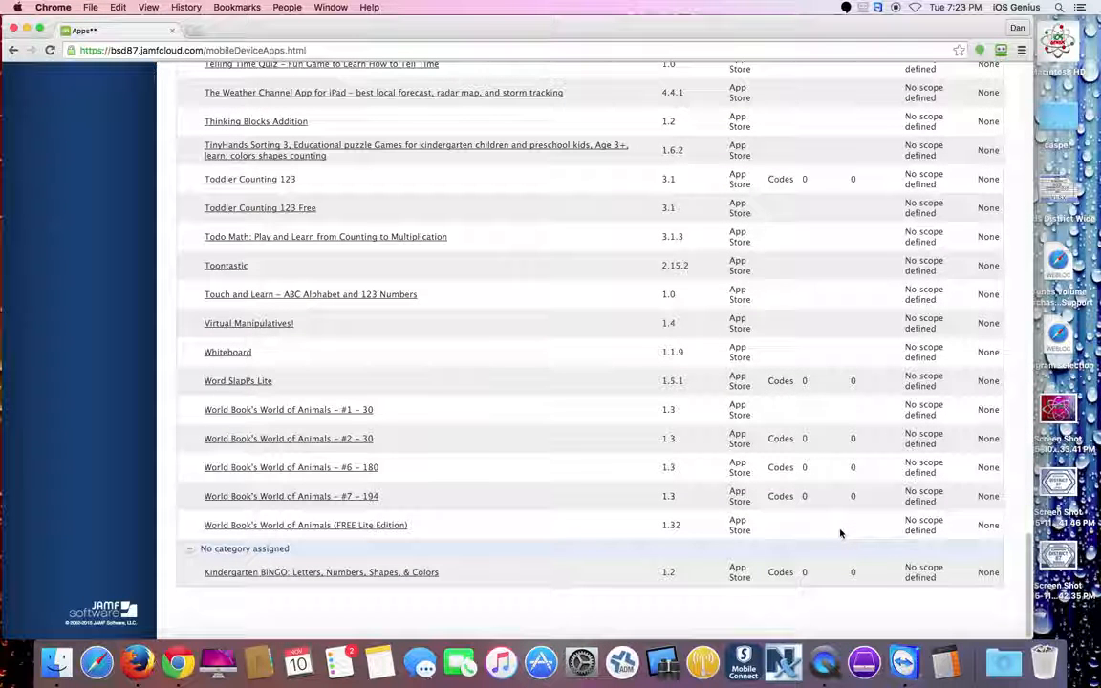
{"action": "scroll", "coordinate": [840, 533], "scroll_direction": "up", "scroll_amount": 20}
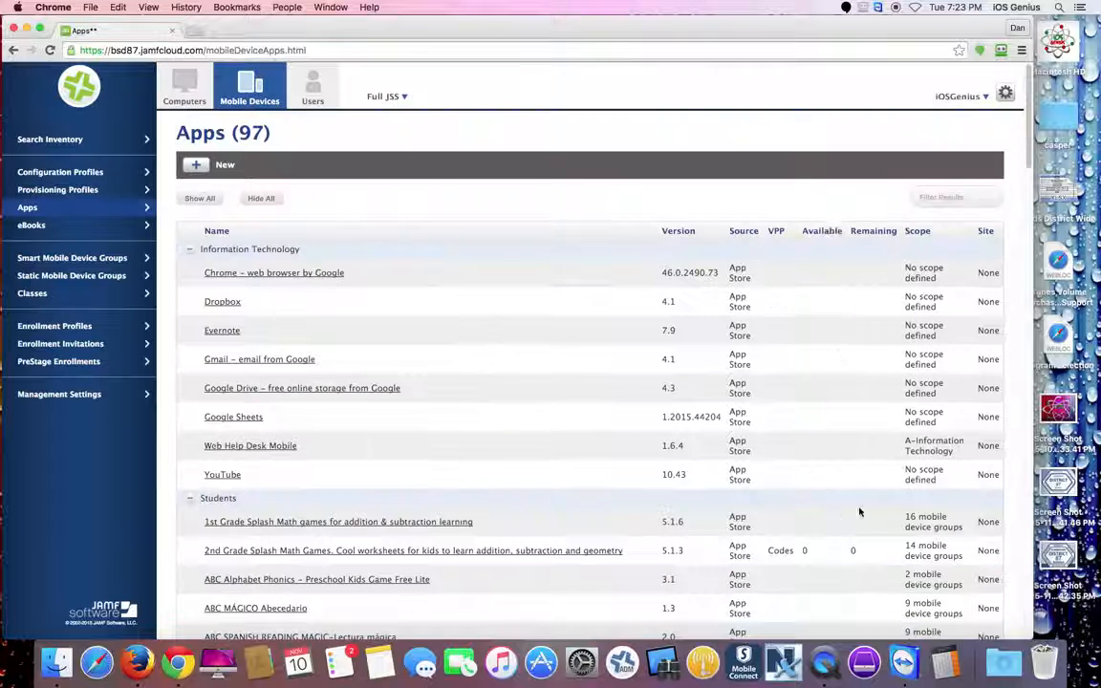